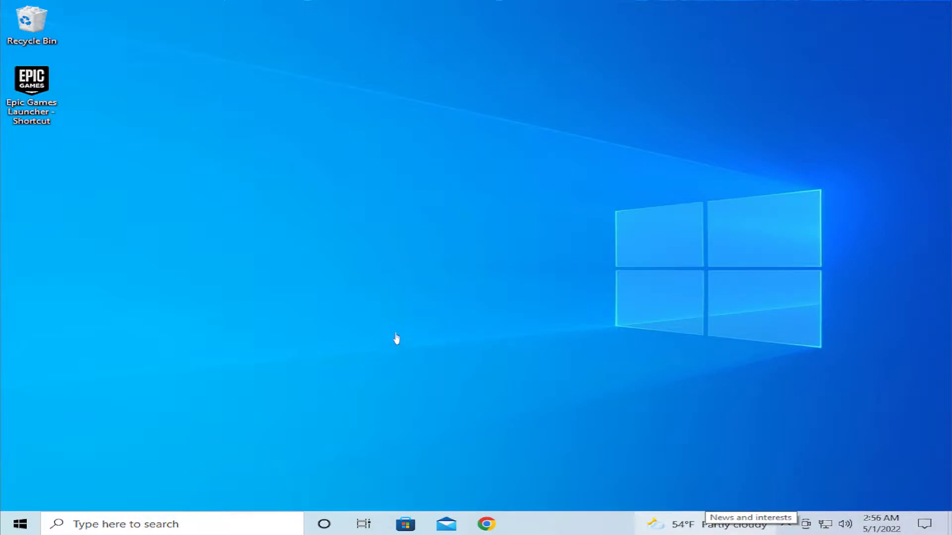
Reopen Windows Settings to its home page with a Start menu search ('stet')
{"action": "left_click", "coordinate": [22, 524]}
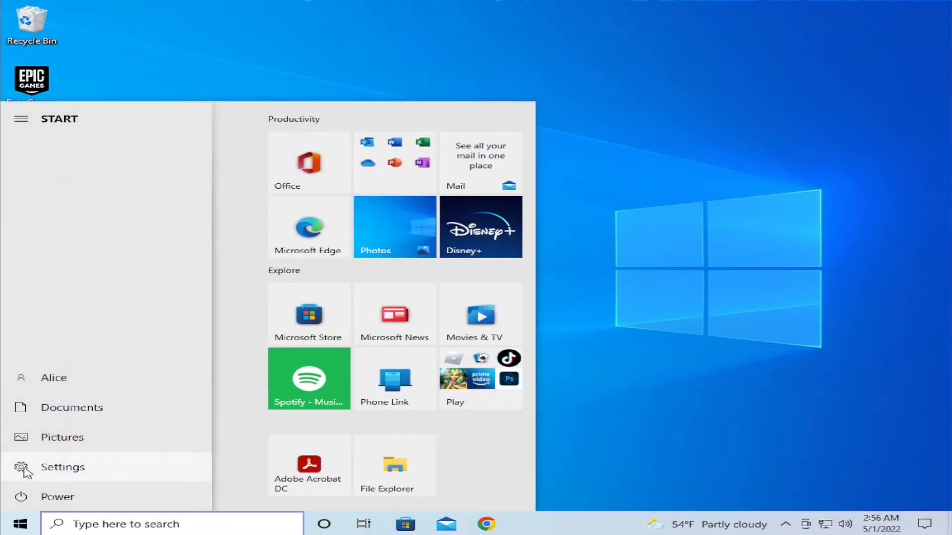
{"action": "left_click", "coordinate": [24, 469]}
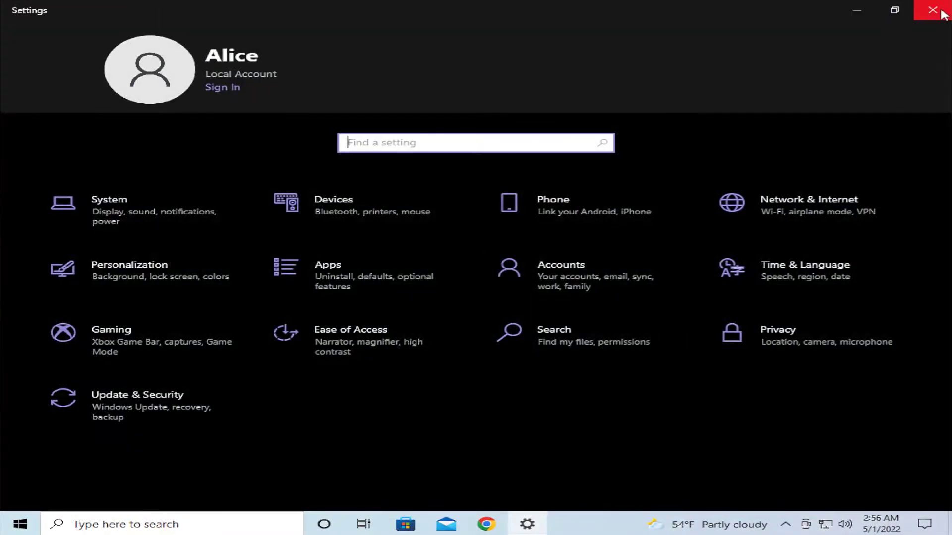
{"action": "left_click", "coordinate": [939, 7]}
{"action": "left_click", "coordinate": [29, 516]}
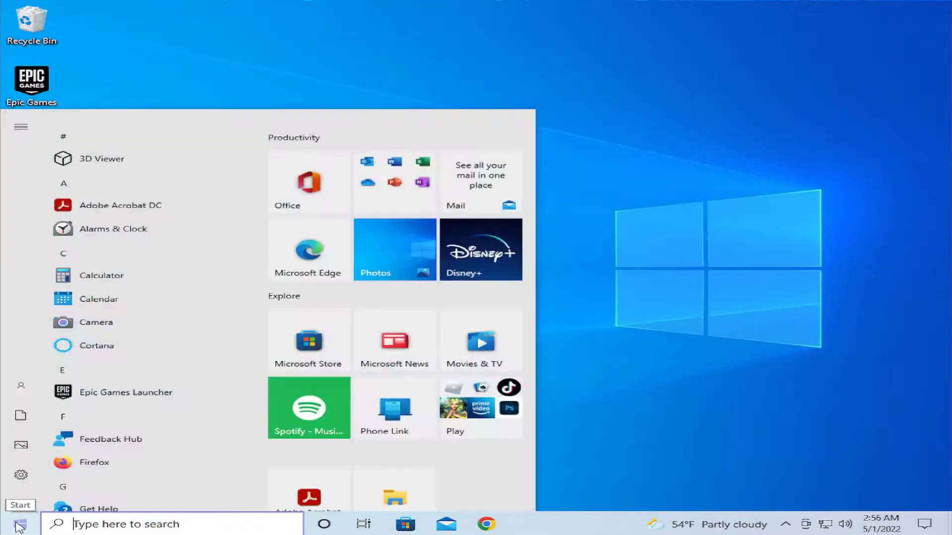
{"action": "type", "text": "ste"}
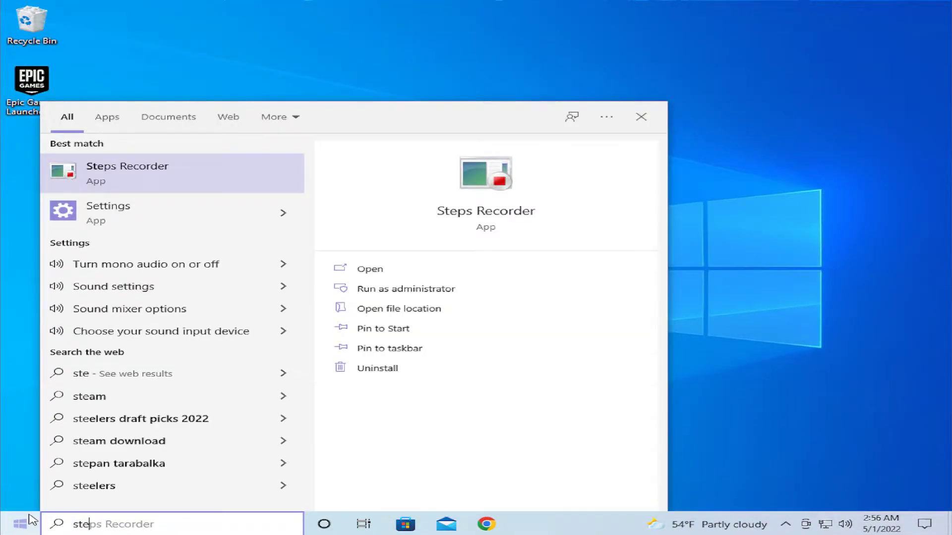
{"action": "type", "text": "t"}
{"action": "key", "text": "Return"}
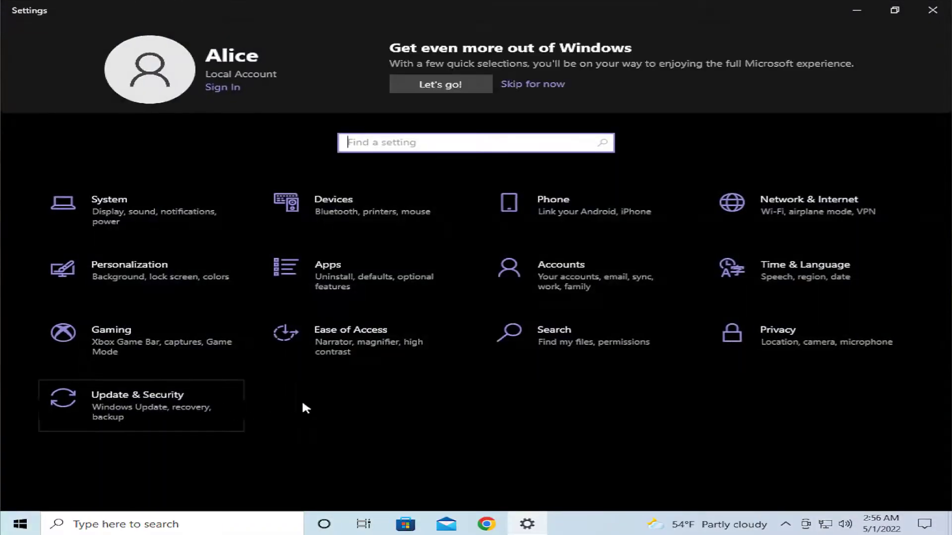
Go to Privacy and open the Email page under App permissions
{"action": "left_click", "coordinate": [773, 345]}
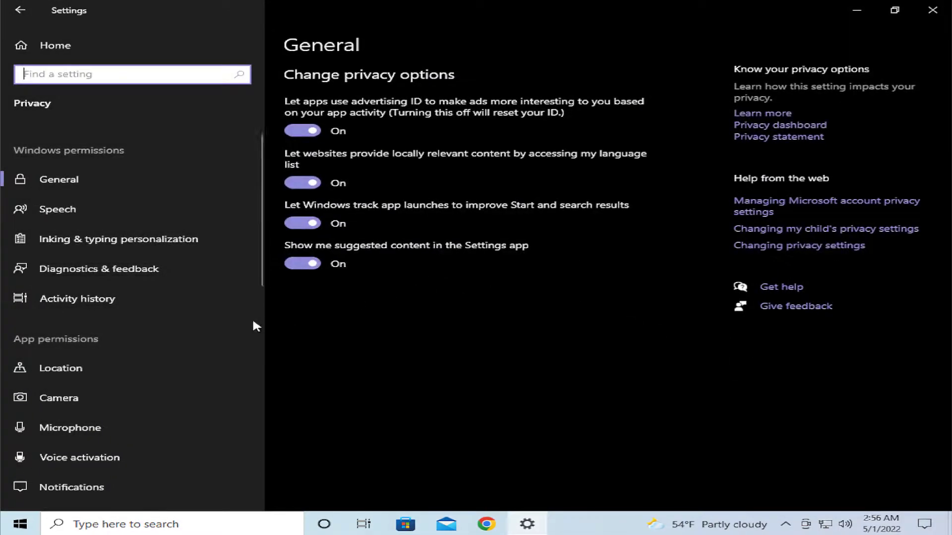
{"action": "scroll", "coordinate": [213, 322], "scroll_direction": "down", "scroll_amount": 3}
{"action": "scroll", "coordinate": [204, 320], "scroll_direction": "down", "scroll_amount": 5}
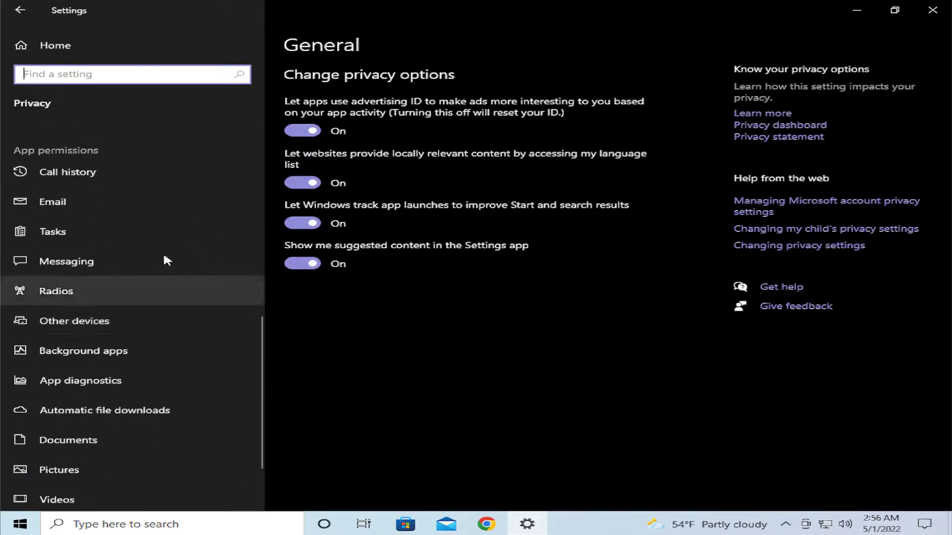
{"action": "left_click", "coordinate": [119, 207]}
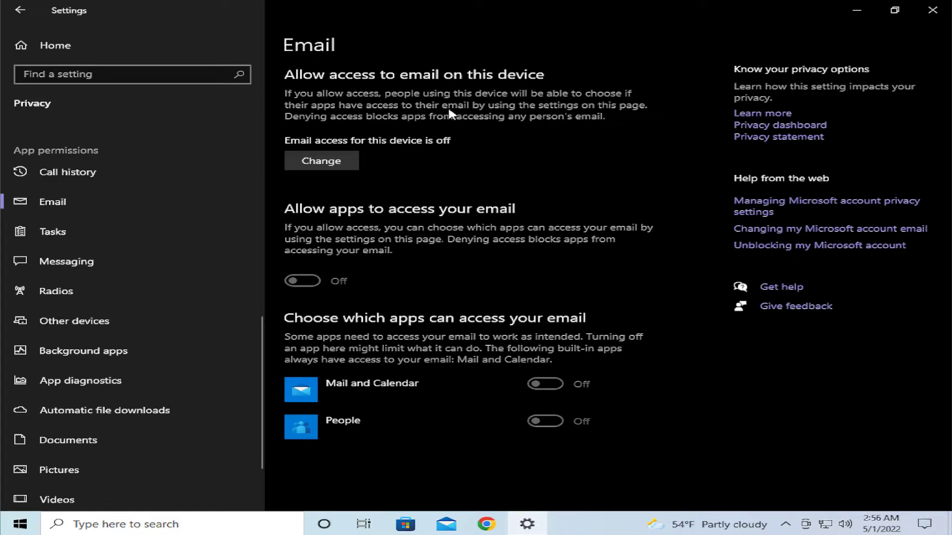
Turn on 'Email access for this device' and dismiss its flyout
{"action": "left_click", "coordinate": [347, 159]}
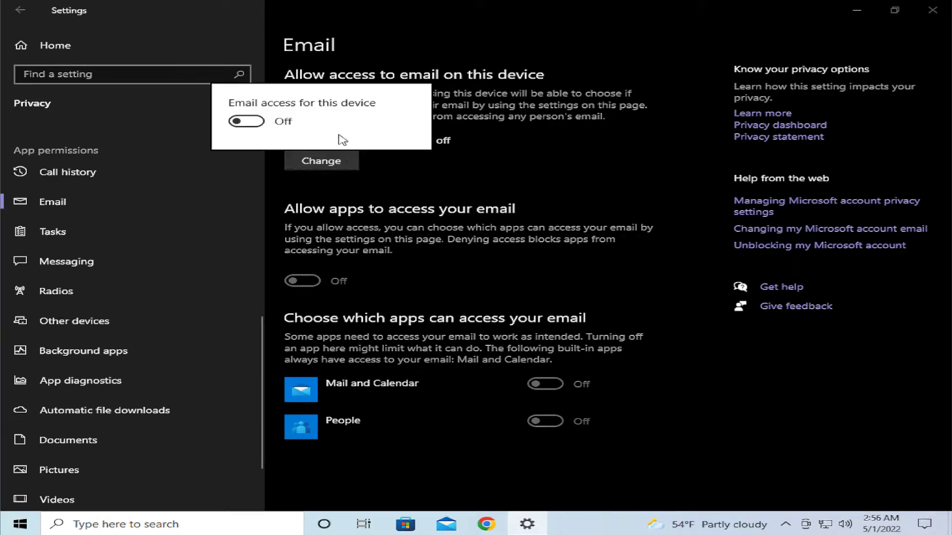
{"action": "left_click", "coordinate": [258, 123]}
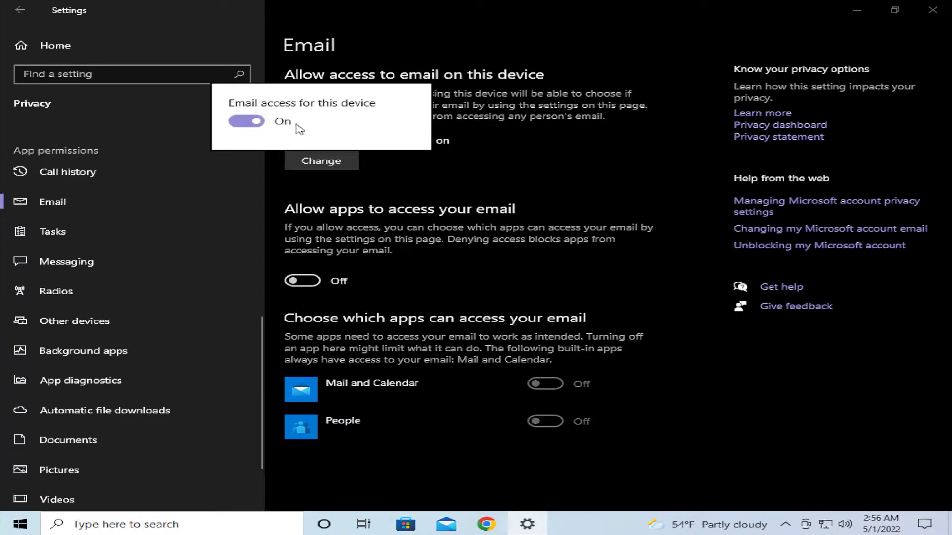
{"action": "left_click", "coordinate": [438, 218]}
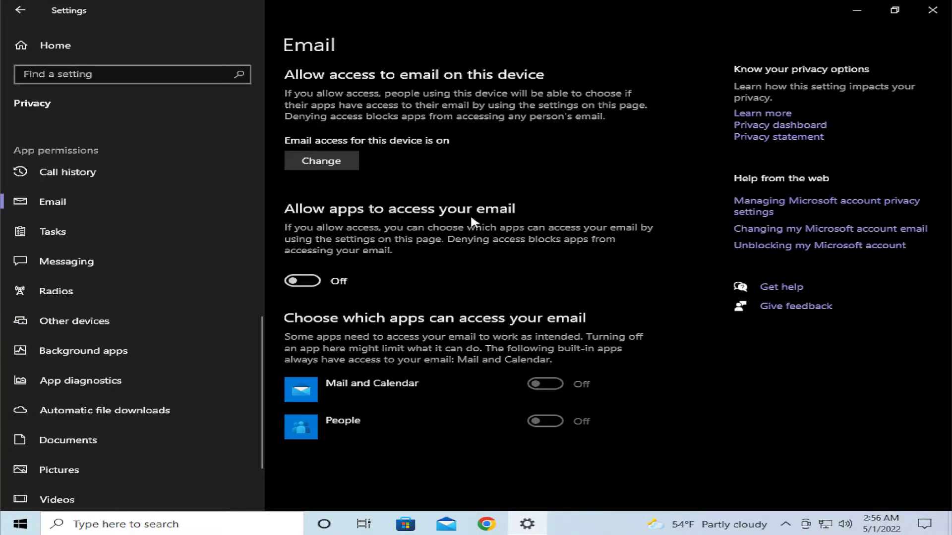
Allow apps and People to access email, then close Settings
{"action": "left_click", "coordinate": [340, 281]}
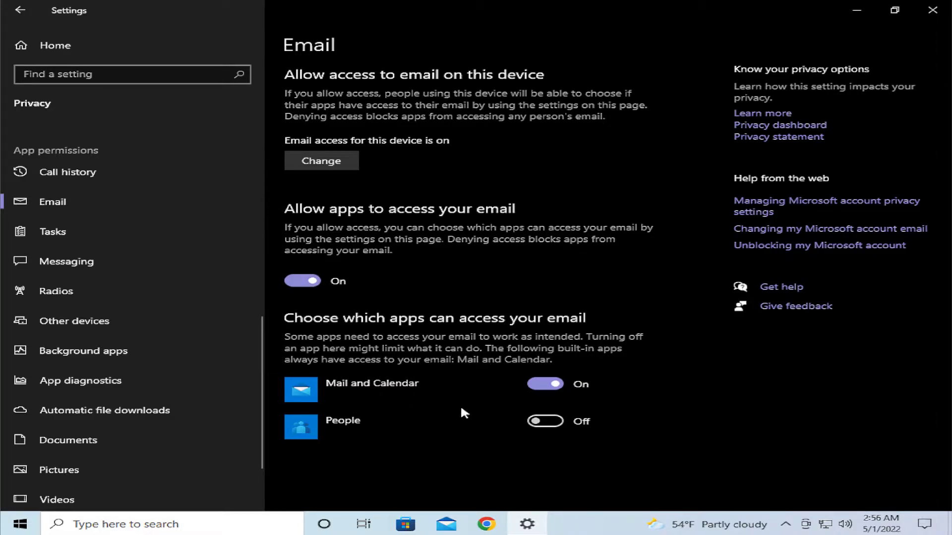
{"action": "left_click", "coordinate": [546, 421]}
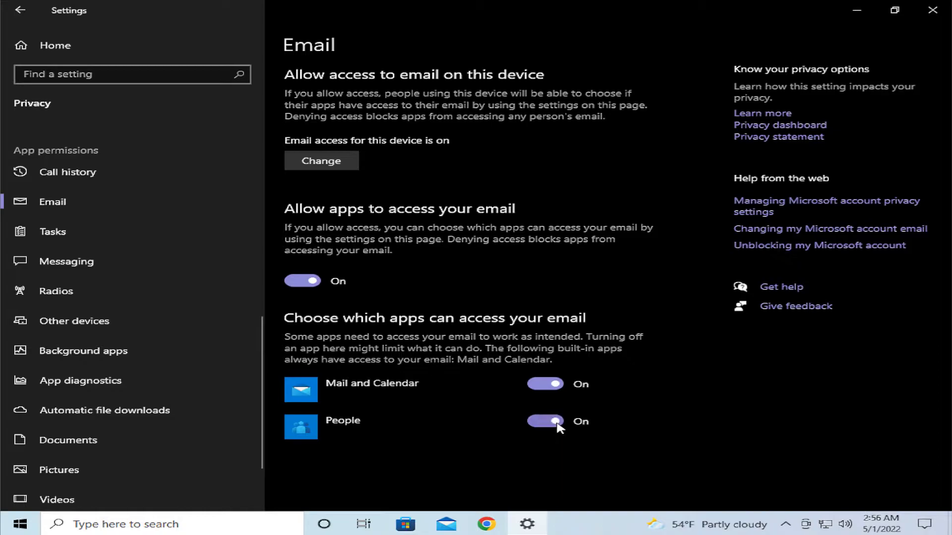
{"action": "left_click", "coordinate": [920, 12]}
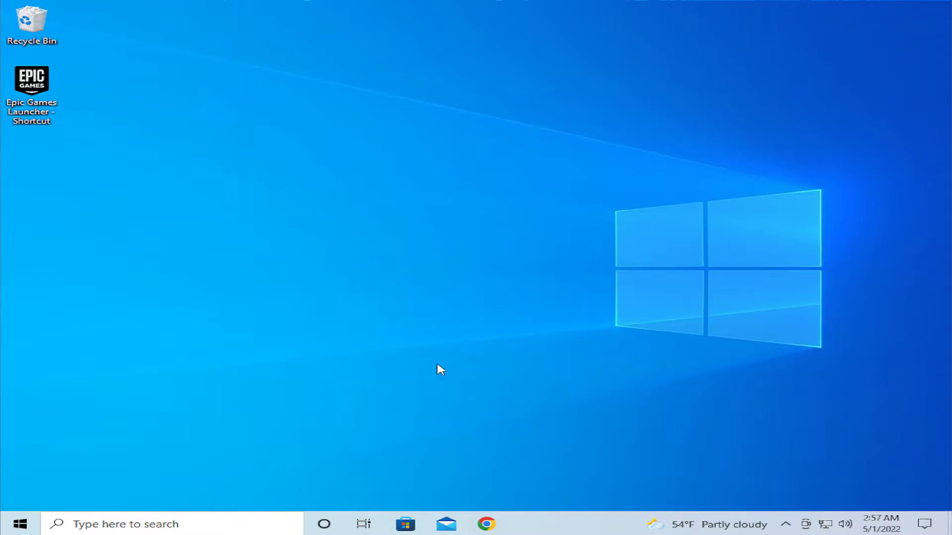
Open the Apps & features page by searching 'apps an' from Start
{"action": "left_click", "coordinate": [20, 523]}
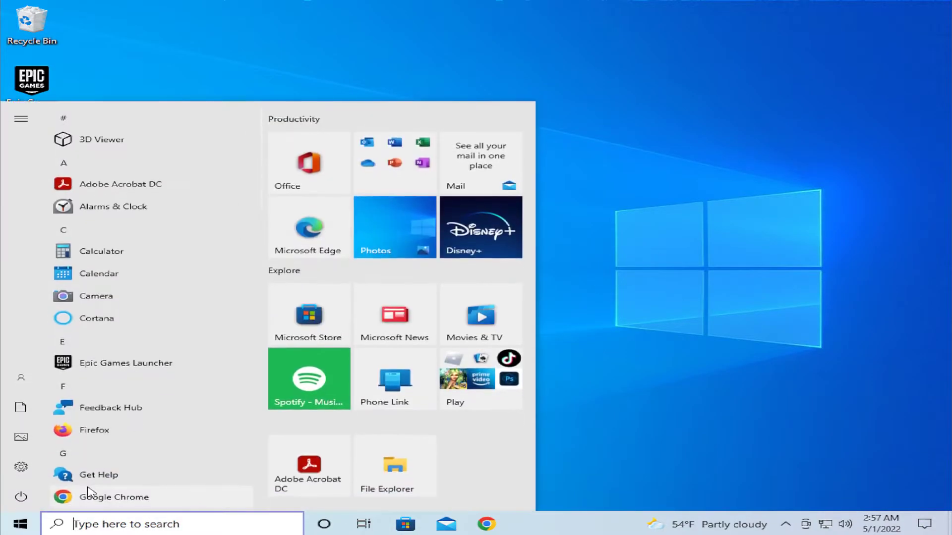
{"action": "type", "text": "apps an"}
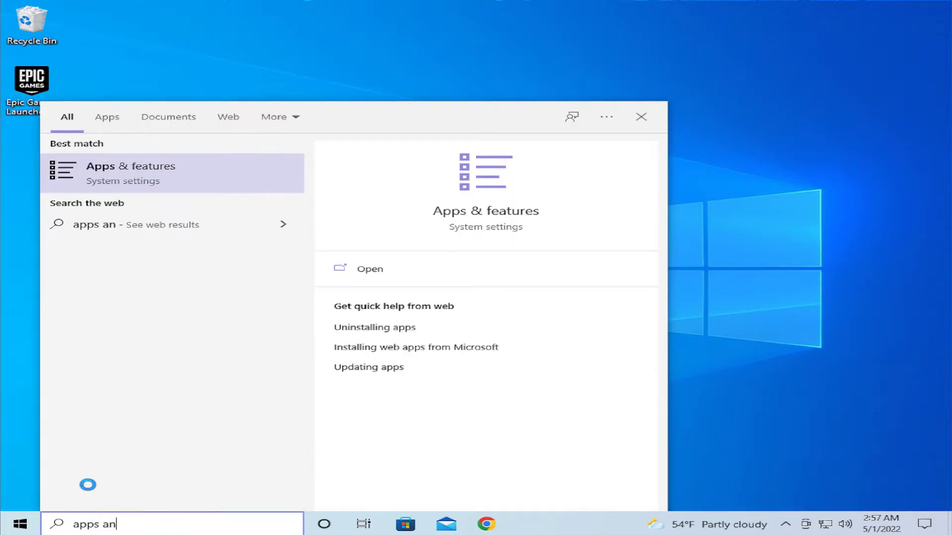
{"action": "key", "text": "Return"}
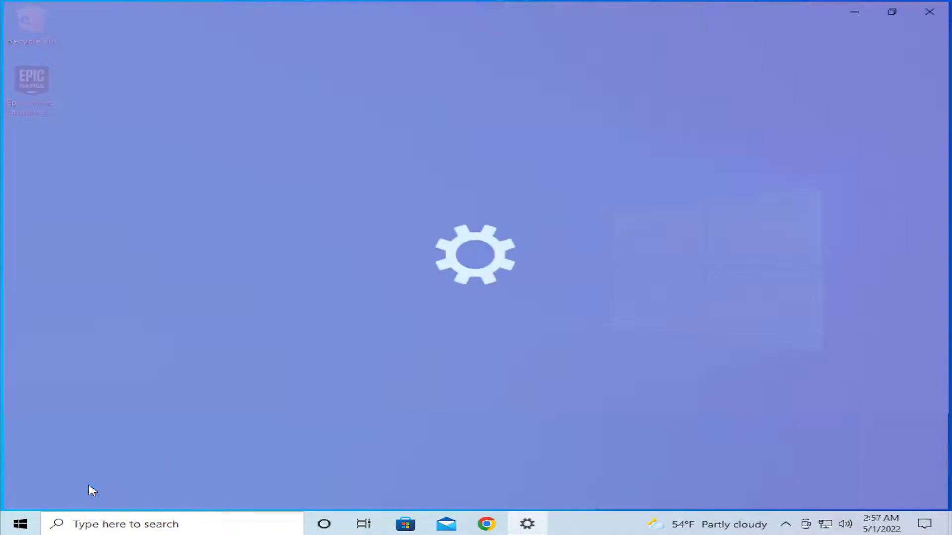
Filter the installed apps by 'mail' and select the Mail and Calendar entry
{"action": "left_click", "coordinate": [448, 279]}
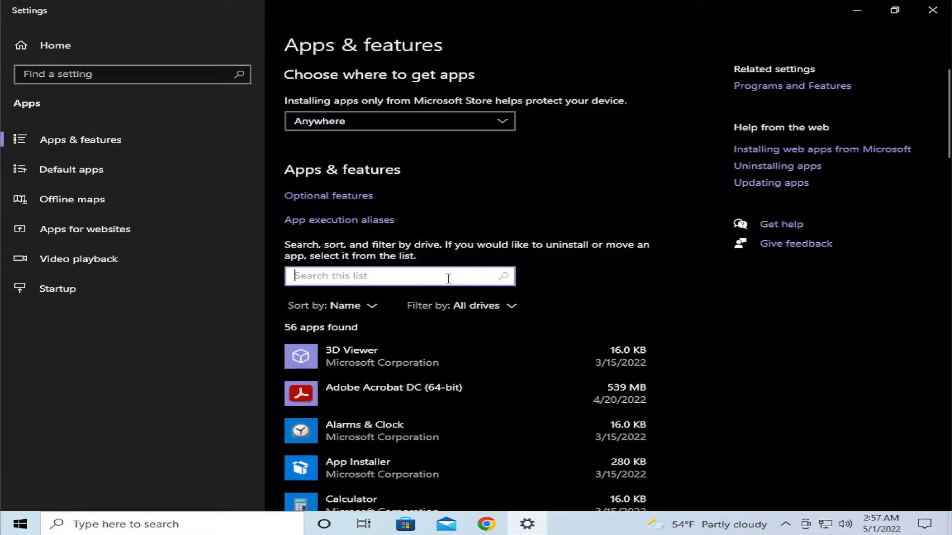
{"action": "type", "text": "mail"}
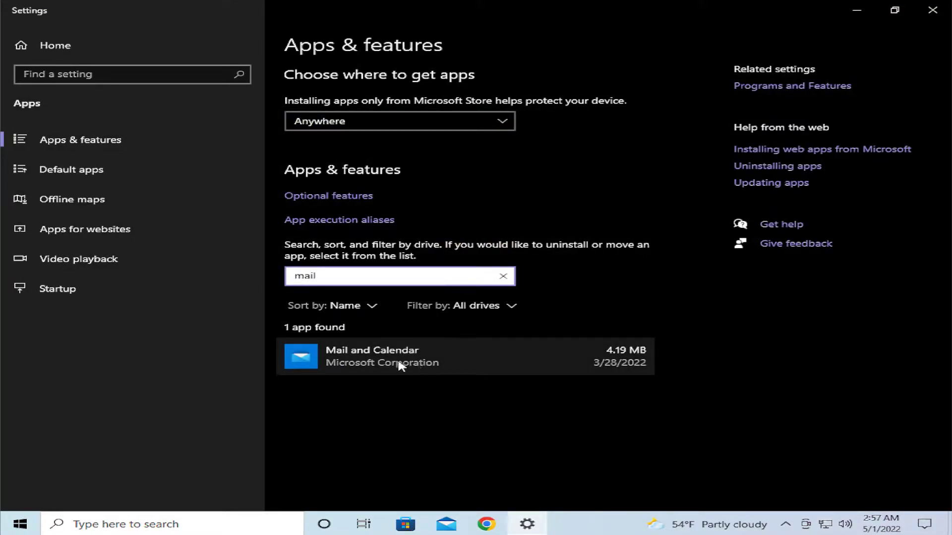
{"action": "left_click", "coordinate": [427, 362]}
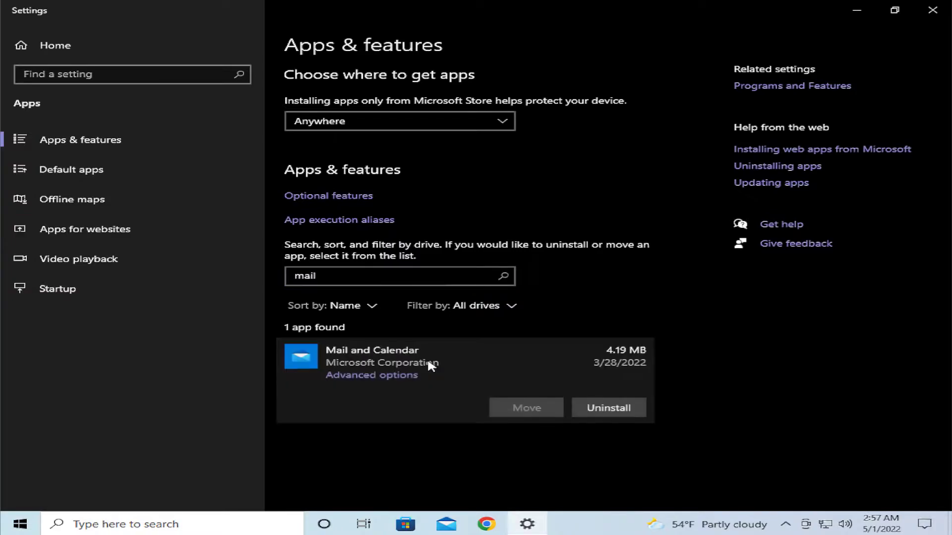
In Mail and Calendar's advanced options, terminate it, then reset it, deleting its data
{"action": "left_click", "coordinate": [403, 375]}
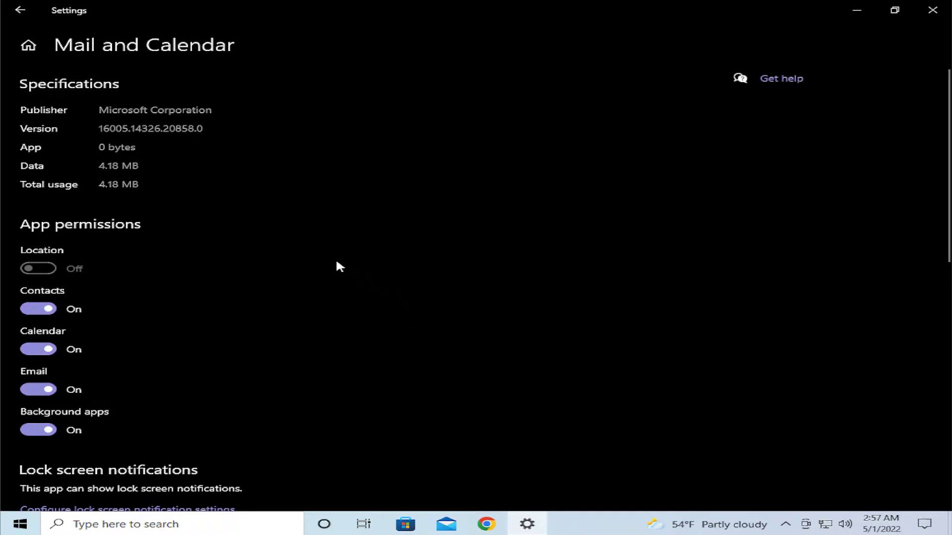
{"action": "scroll", "coordinate": [340, 266], "scroll_direction": "down", "scroll_amount": 7}
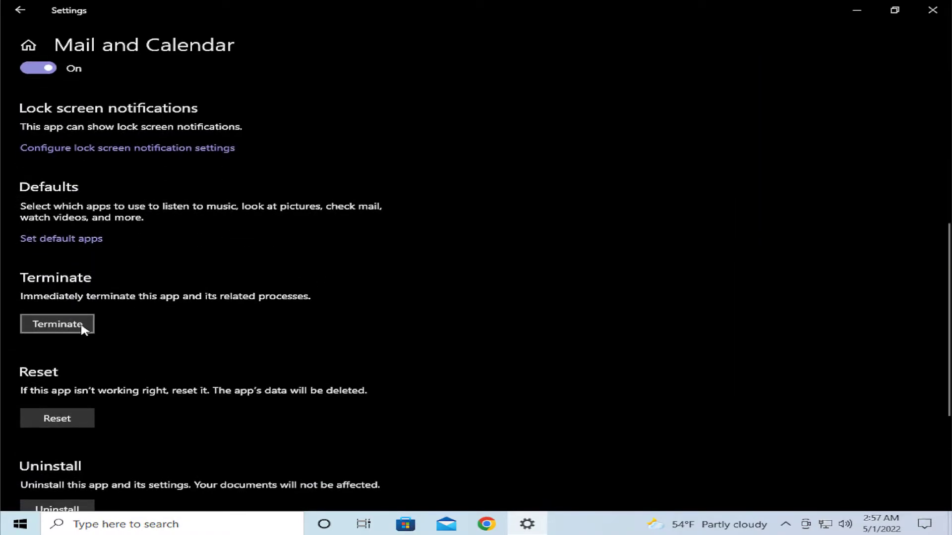
{"action": "left_click", "coordinate": [81, 327]}
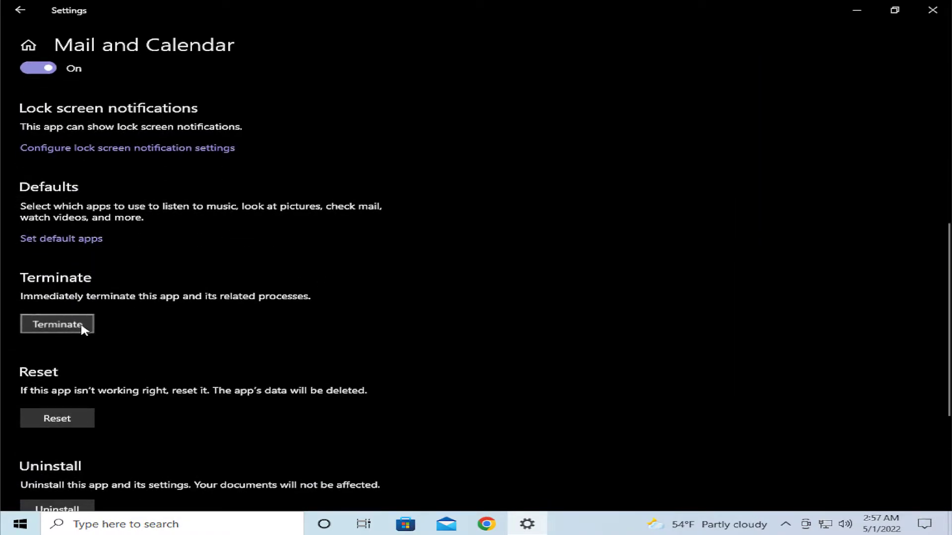
{"action": "left_click", "coordinate": [76, 430]}
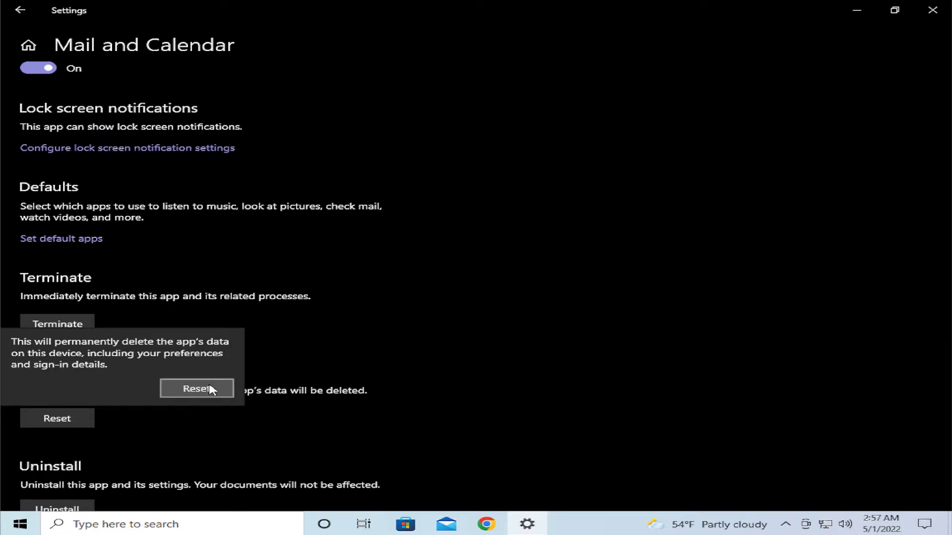
{"action": "left_click", "coordinate": [207, 391]}
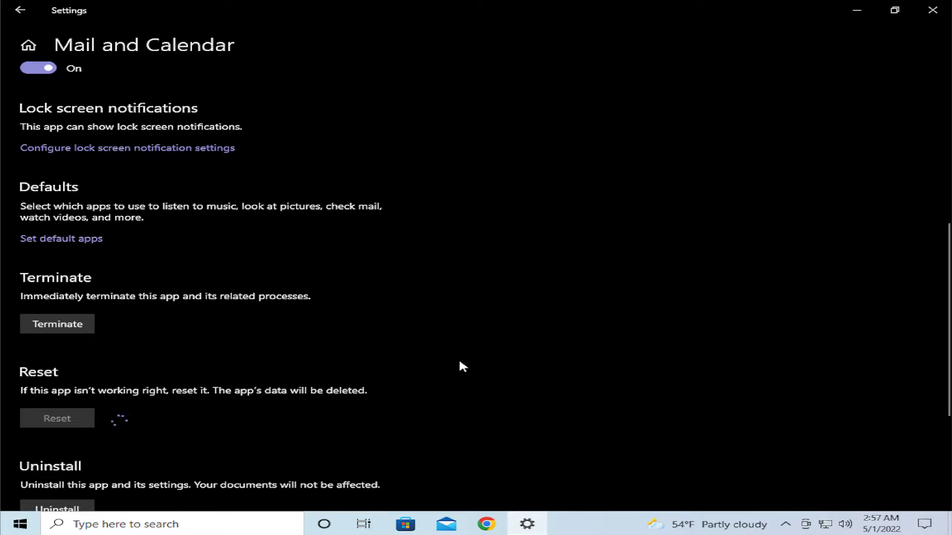
{"action": "scroll", "coordinate": [540, 329], "scroll_direction": "down", "scroll_amount": 4}
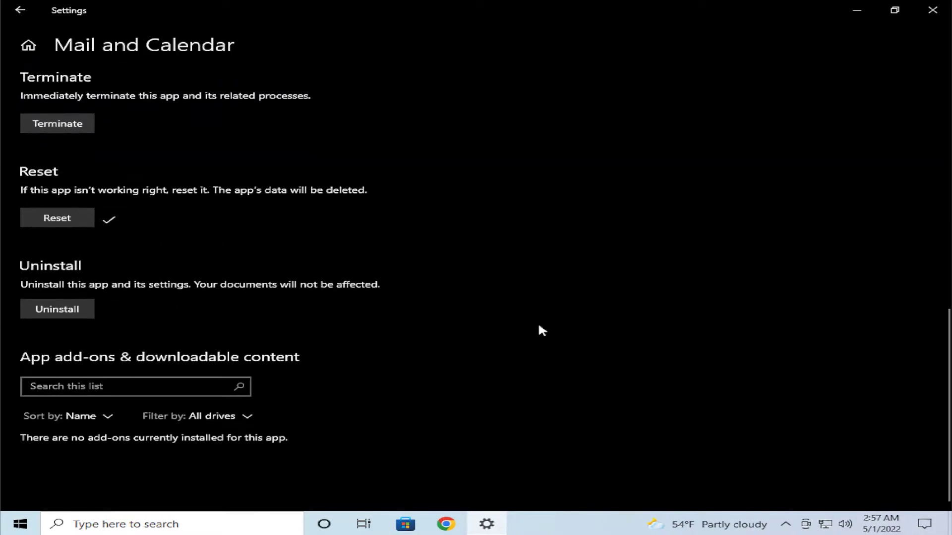
Close Settings, restart the computer, and sign back in with the account password
{"action": "left_click", "coordinate": [932, 10]}
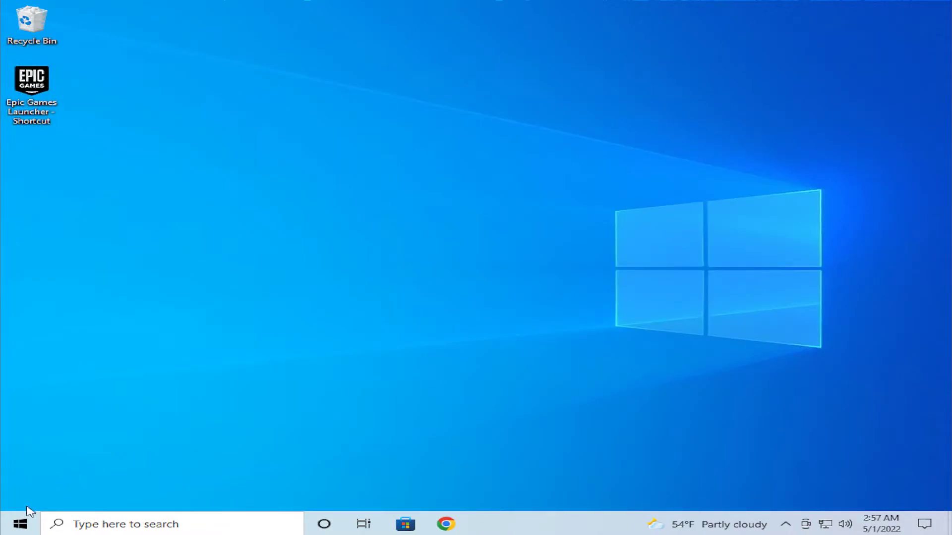
{"action": "left_click", "coordinate": [20, 524]}
{"action": "left_click", "coordinate": [21, 497]}
{"action": "left_click", "coordinate": [30, 467]}
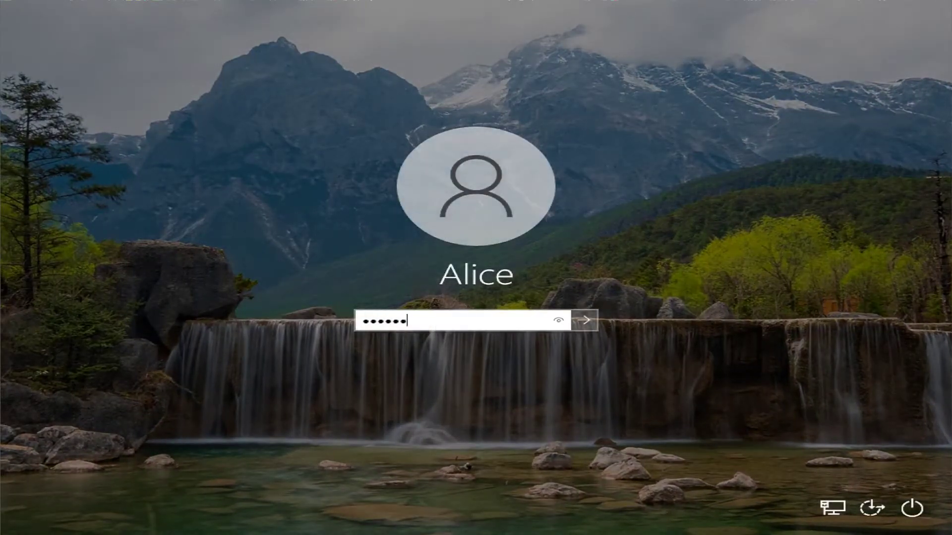
{"action": "key", "text": "Return"}
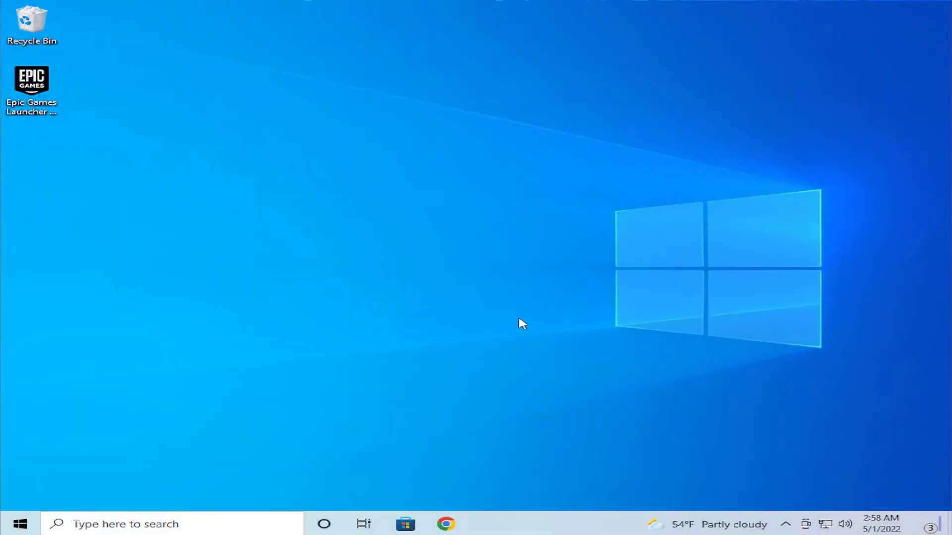
{"action": "left_click", "coordinate": [20, 524]}
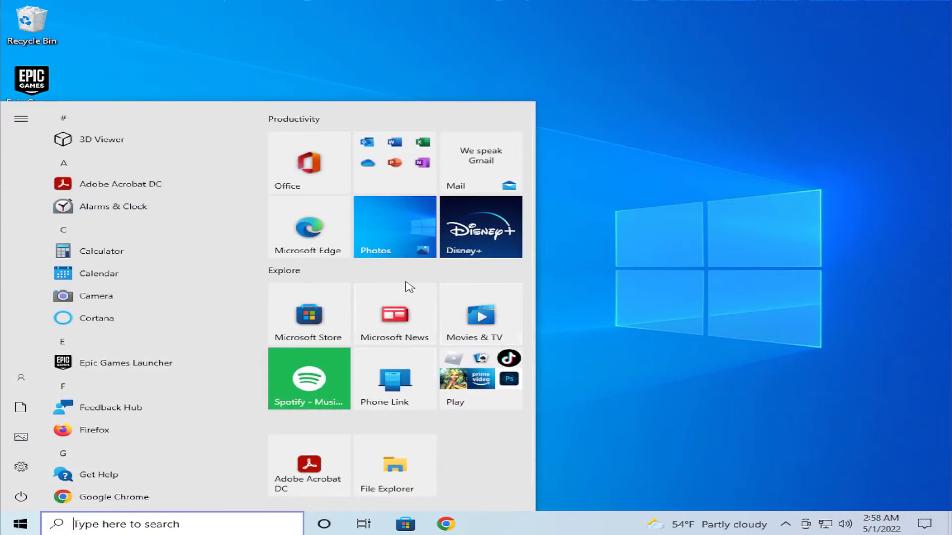
{"action": "left_click", "coordinate": [477, 171]}
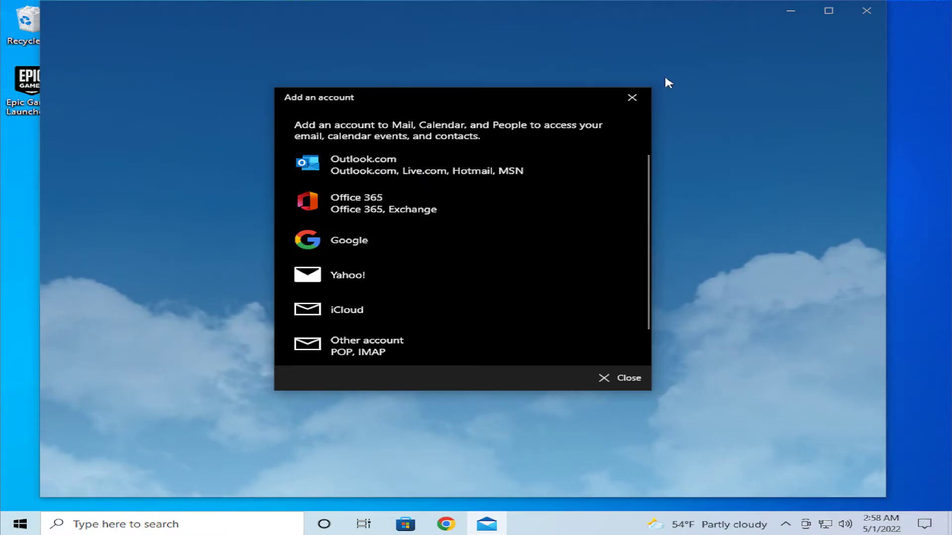
{"action": "left_click", "coordinate": [632, 98]}
{"action": "left_click", "coordinate": [867, 10]}
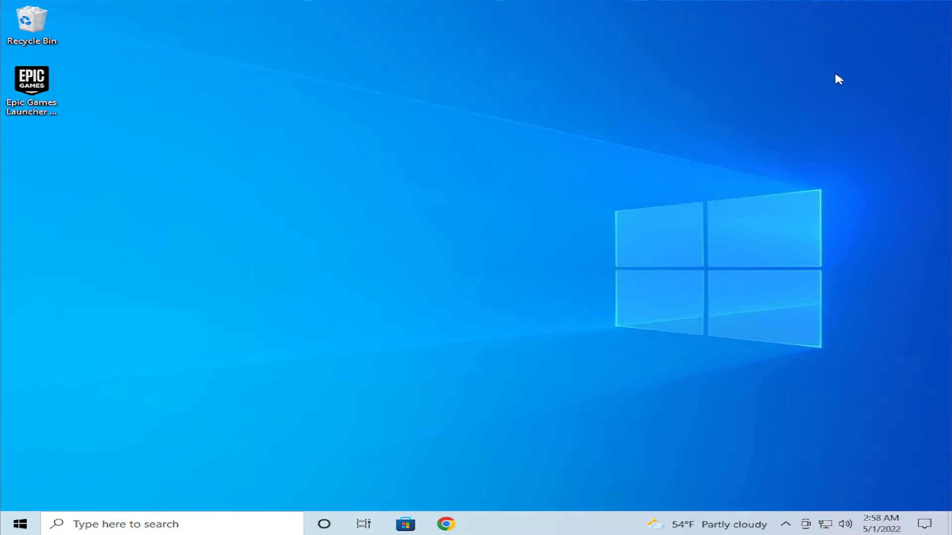
Open Apps & features through a Start menu search for 'apps'
{"action": "left_click", "coordinate": [20, 526]}
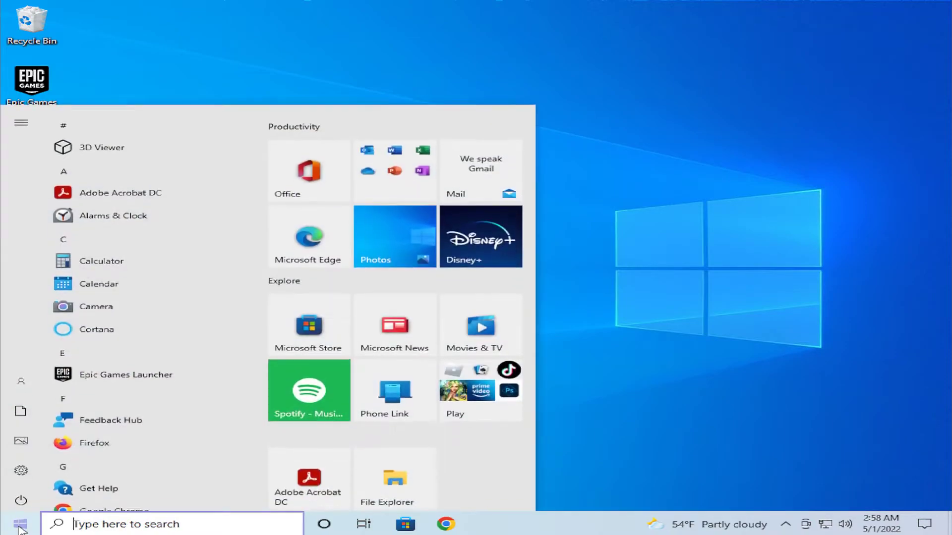
{"action": "left_click", "coordinate": [101, 518]}
{"action": "type", "text": "ap"}
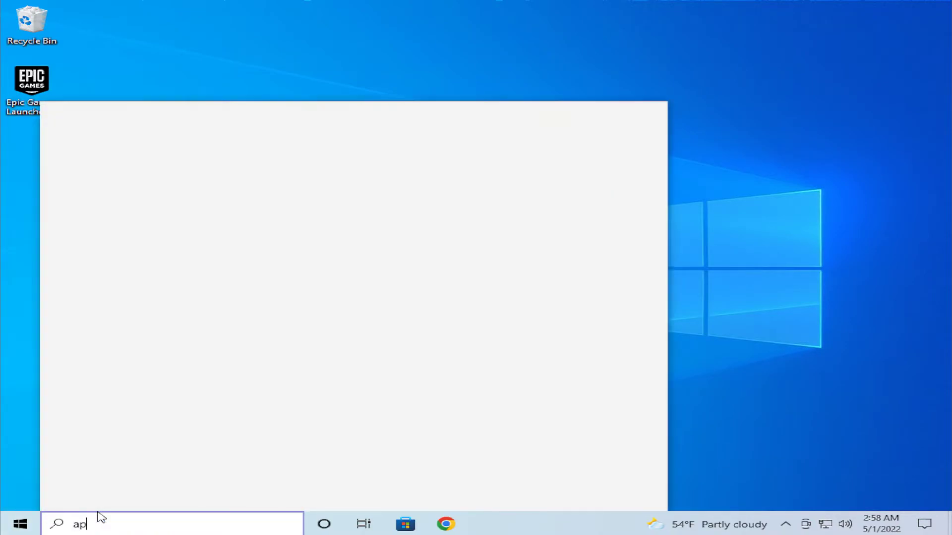
{"action": "type", "text": "ps"}
{"action": "key", "text": "Return"}
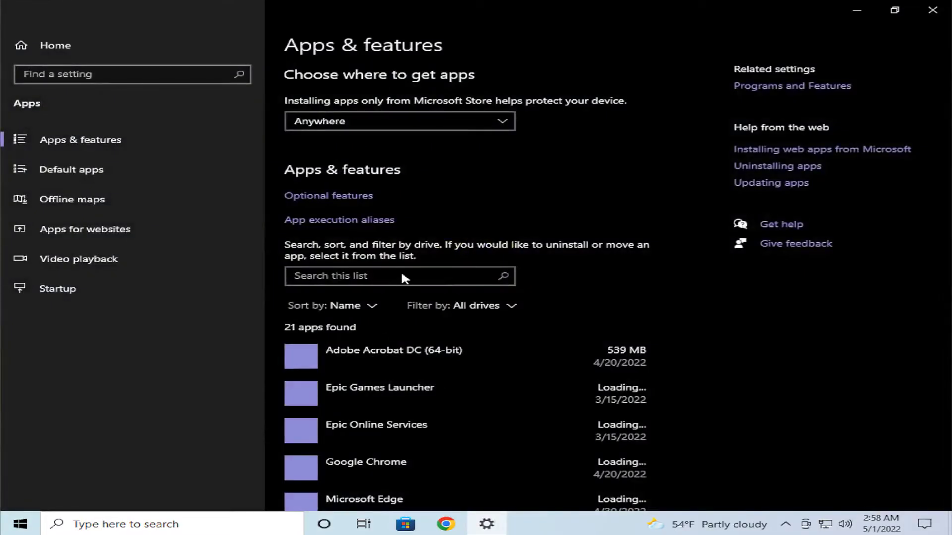
Filter the list by 'mail', uninstall Mail and Calendar, and close Settings
{"action": "left_click", "coordinate": [398, 277]}
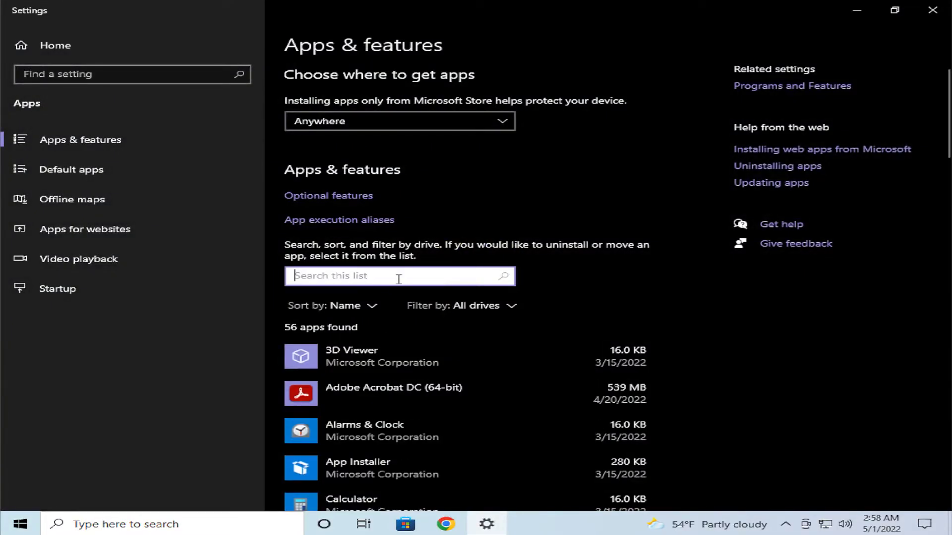
{"action": "type", "text": "mail"}
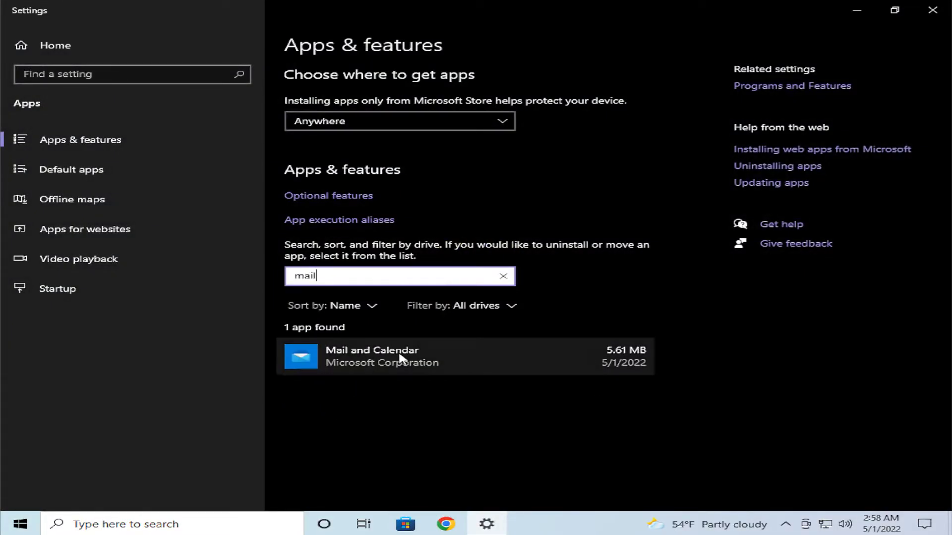
{"action": "left_click", "coordinate": [399, 356]}
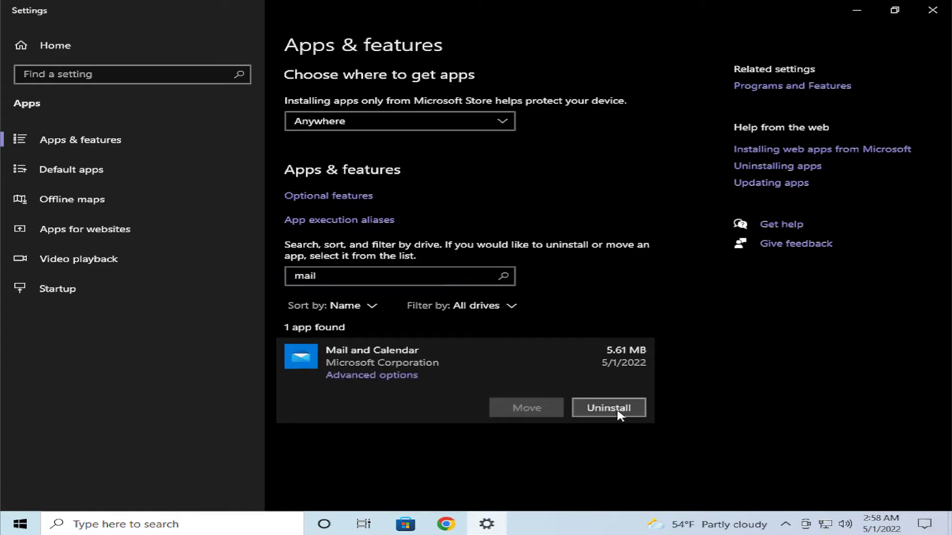
{"action": "left_click", "coordinate": [618, 414]}
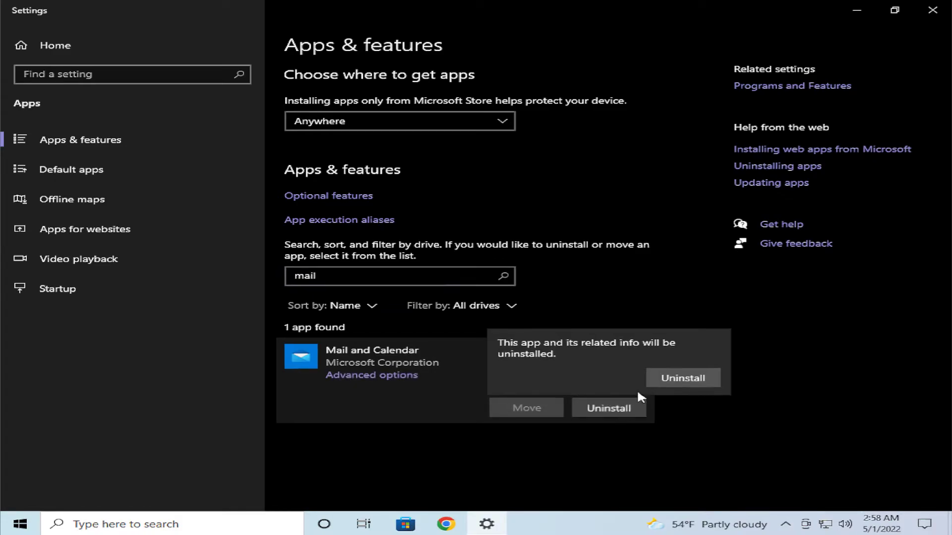
{"action": "left_click", "coordinate": [662, 384]}
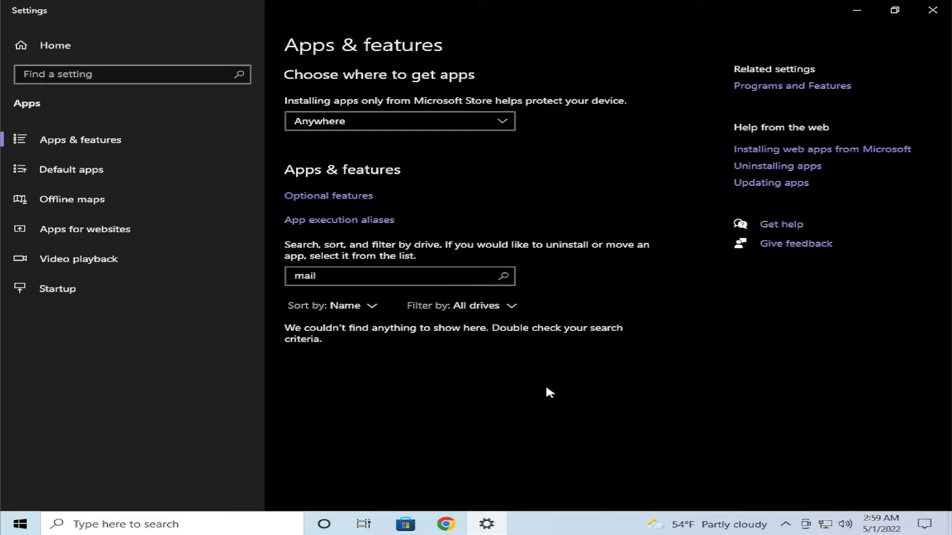
{"action": "left_click", "coordinate": [921, 9]}
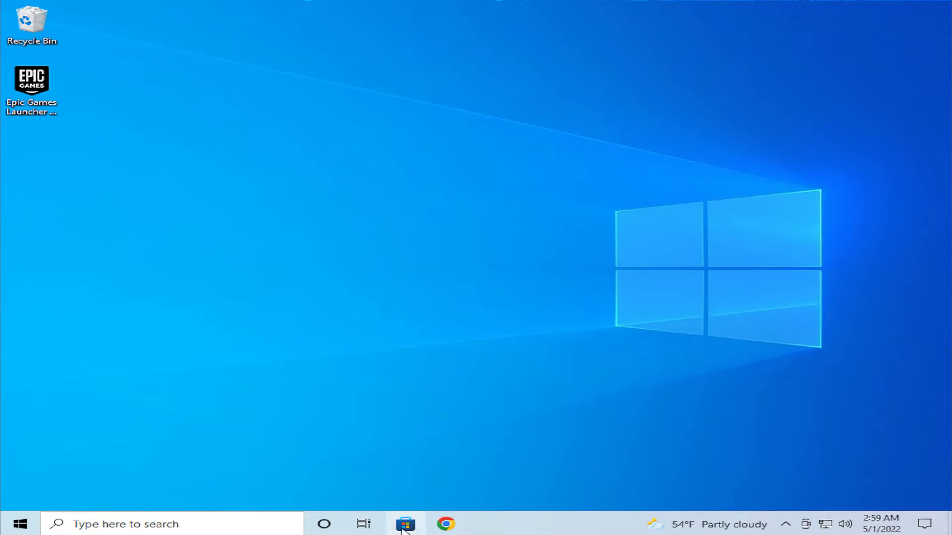
Search the Microsoft Store for 'mail', get Mail and Calendar, and close the Store
{"action": "left_click", "coordinate": [405, 524]}
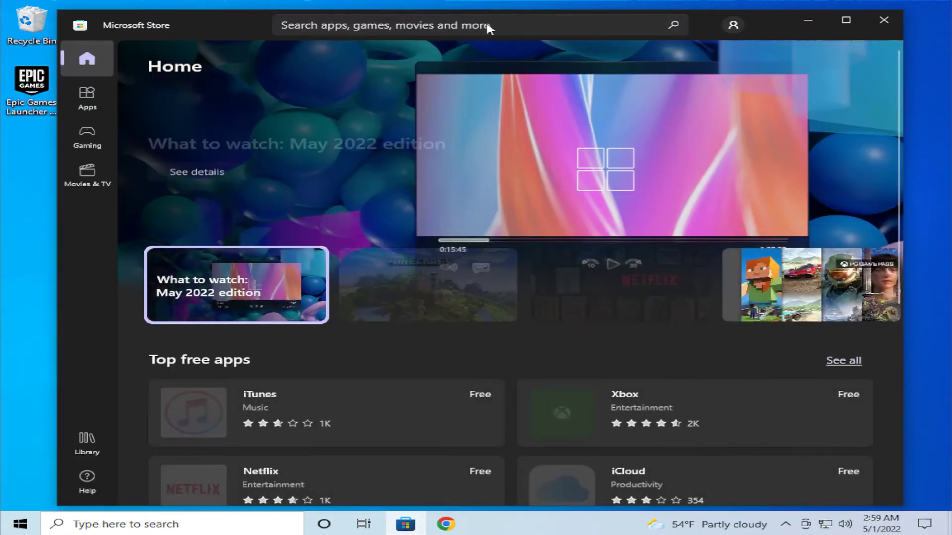
{"action": "left_click", "coordinate": [486, 23]}
{"action": "type", "text": "mail"}
{"action": "key", "text": "Return"}
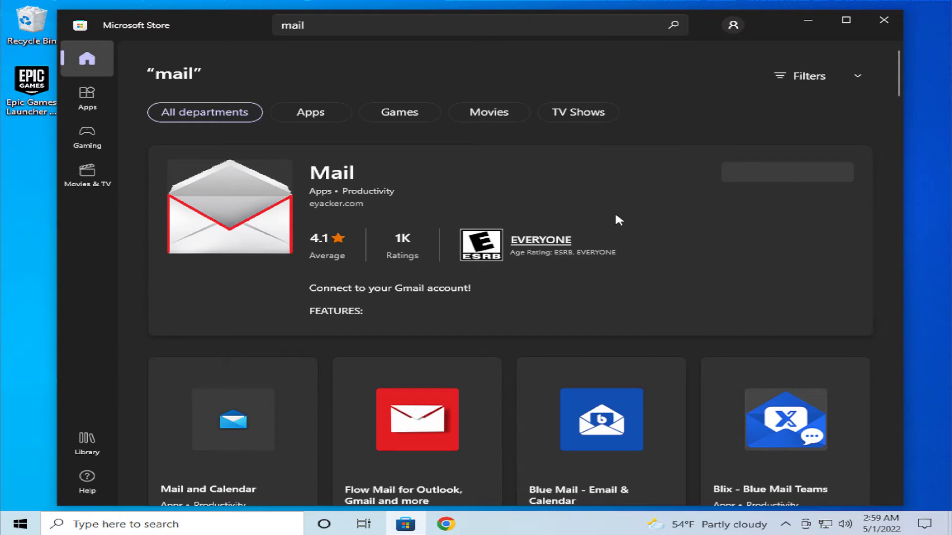
{"action": "left_click", "coordinate": [246, 390]}
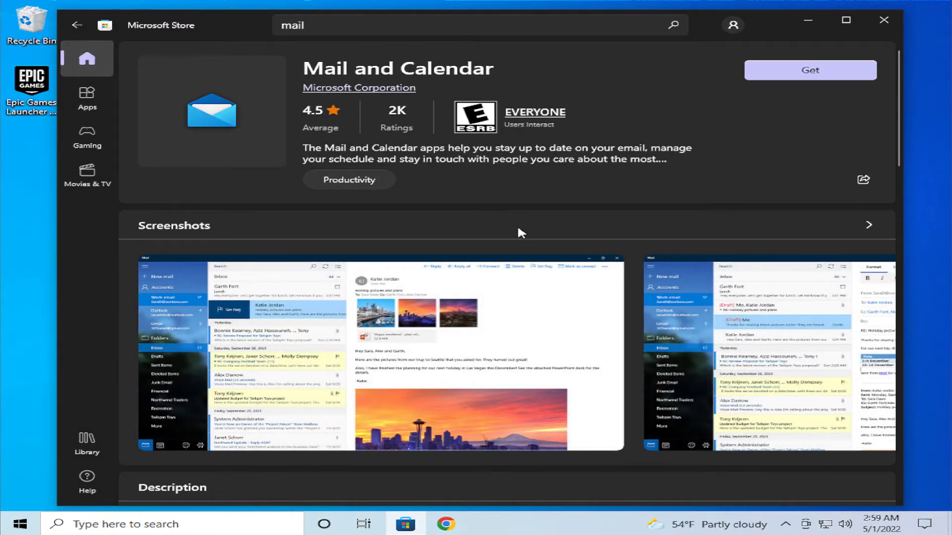
{"action": "left_click", "coordinate": [774, 72]}
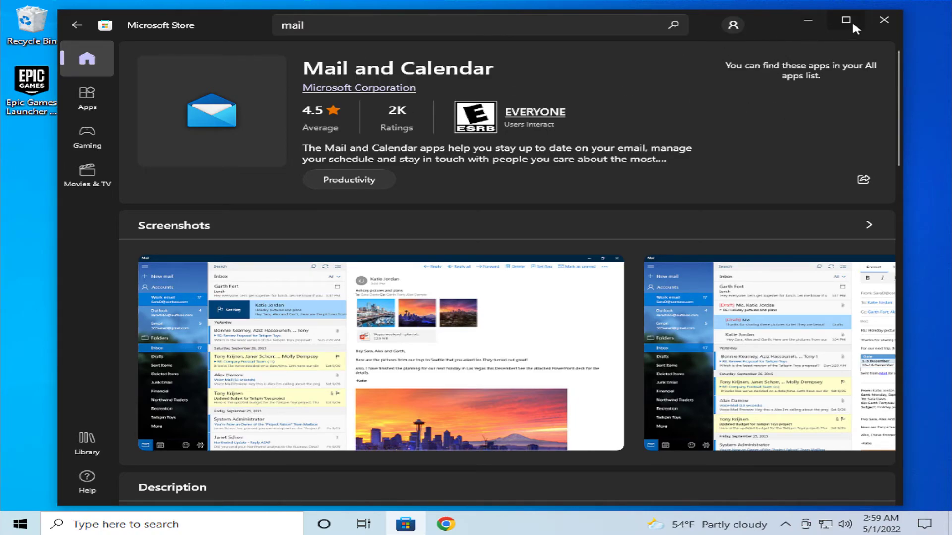
{"action": "left_click", "coordinate": [884, 20]}
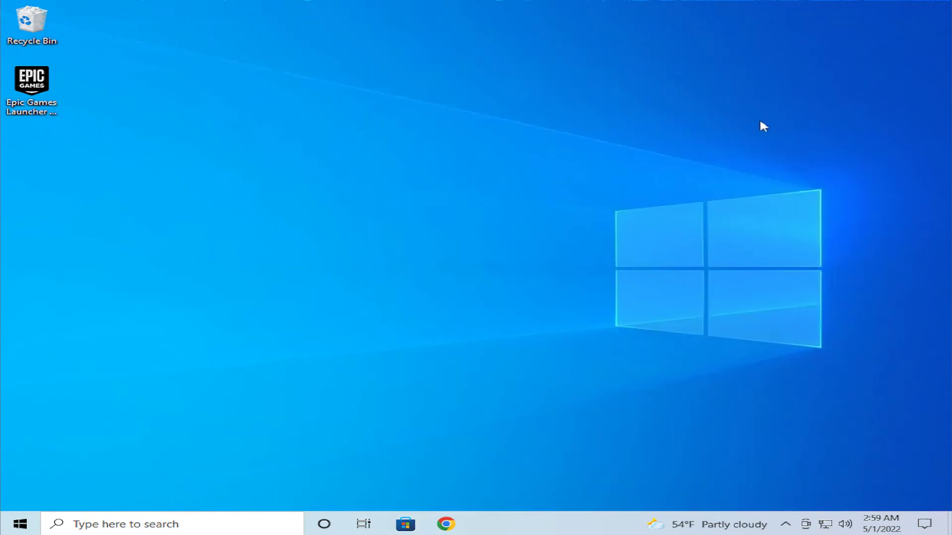
Launch the reinstalled Mail app from a Start search for 'mail' and shift its Add an account dialog lower
{"action": "left_click", "coordinate": [20, 525]}
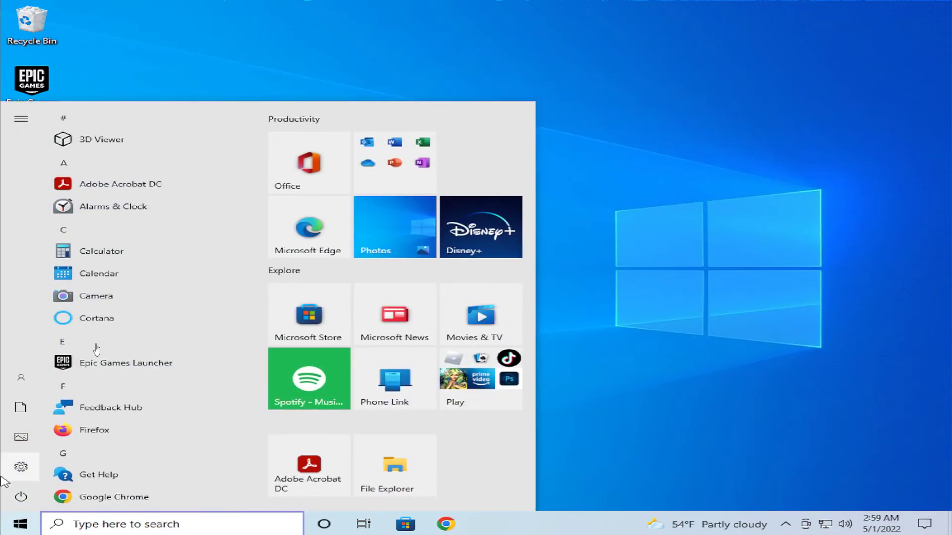
{"action": "mouse_move", "coordinate": [4, 481]}
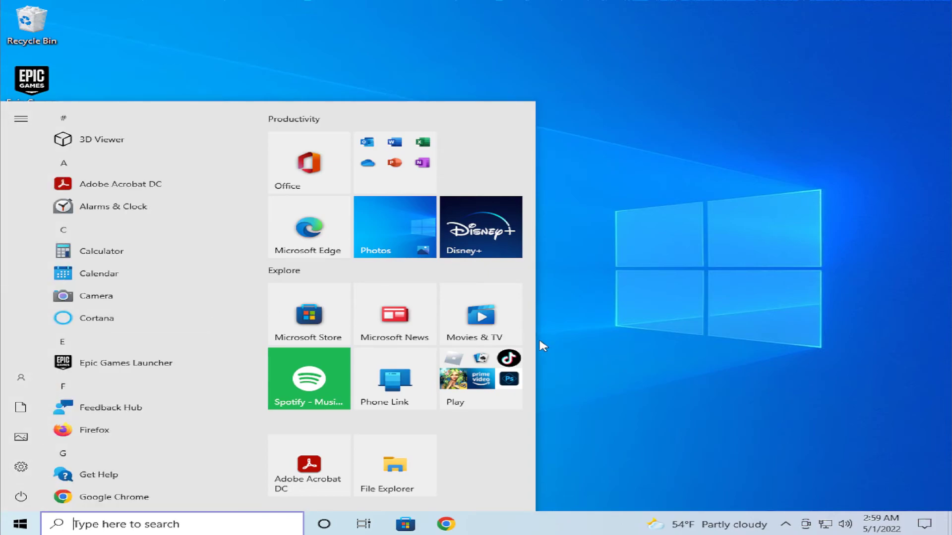
{"action": "type", "text": "mail"}
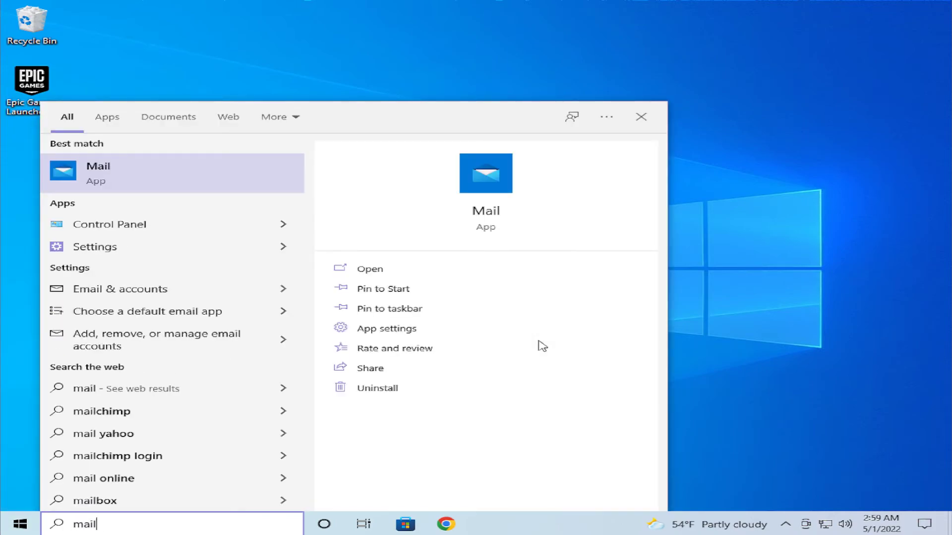
{"action": "key", "text": "Return"}
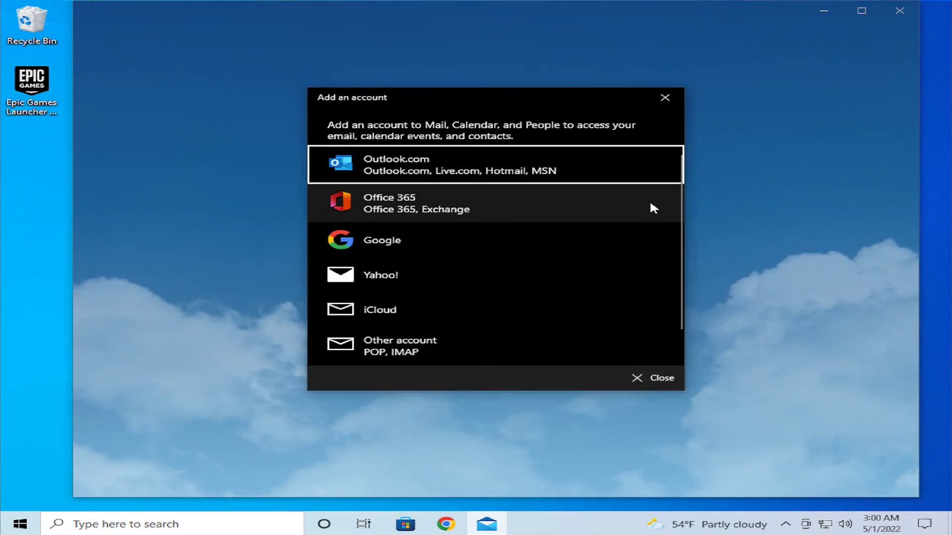
{"action": "left_click_drag", "start_coordinate": [548, 99], "coordinate": [541, 147]}
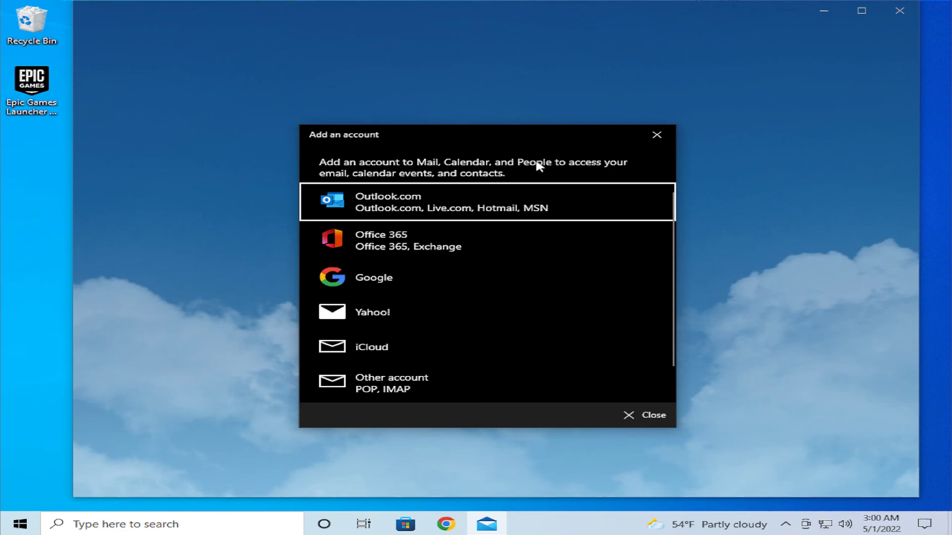
{"action": "mouse_move", "coordinate": [486, 524]}
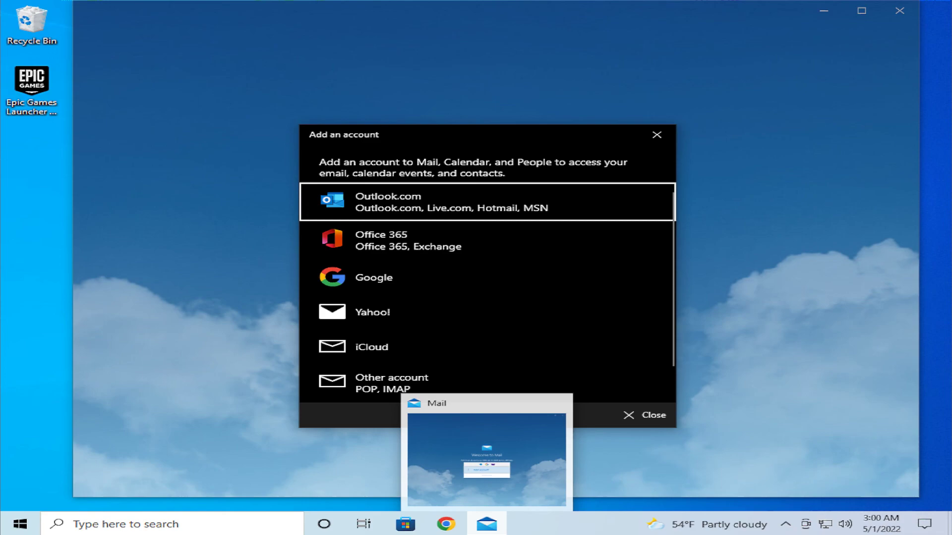